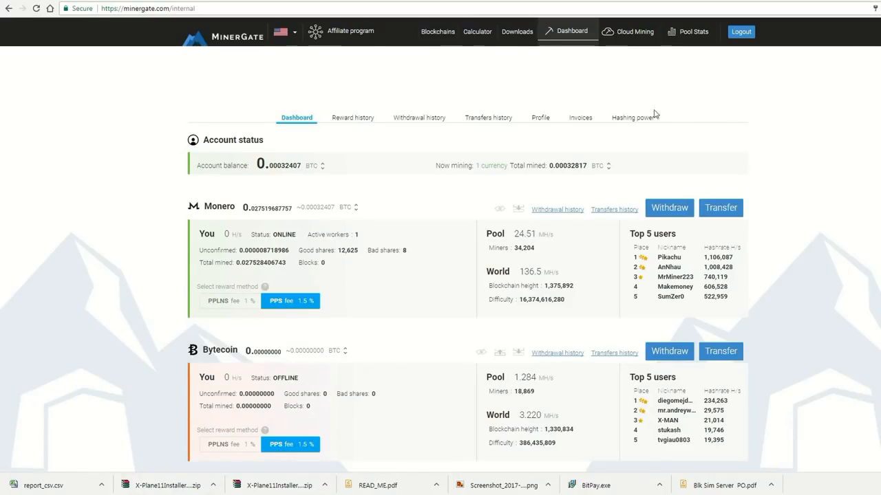
- Open the MinerGate downloads page and browse the available miner versions
left_click(517, 35)
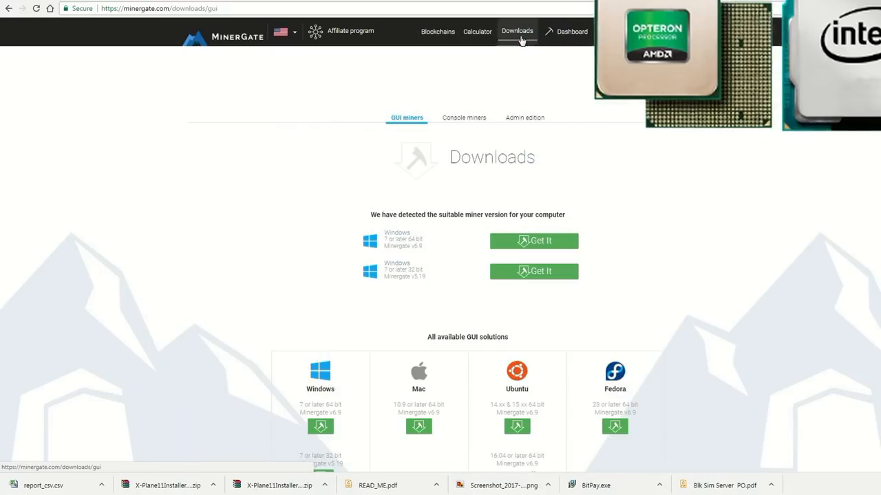
scroll(726, 158, "down", 2)
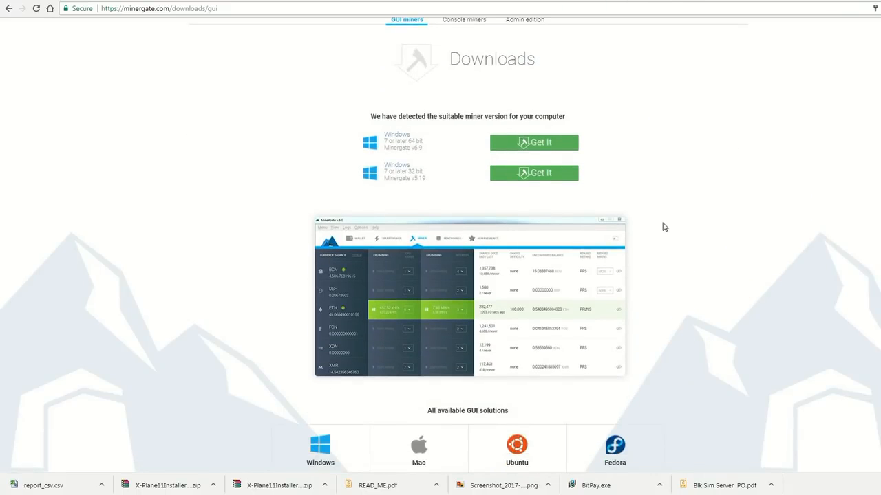
scroll(662, 227, "down", 1)
scroll(651, 452, "down", 2)
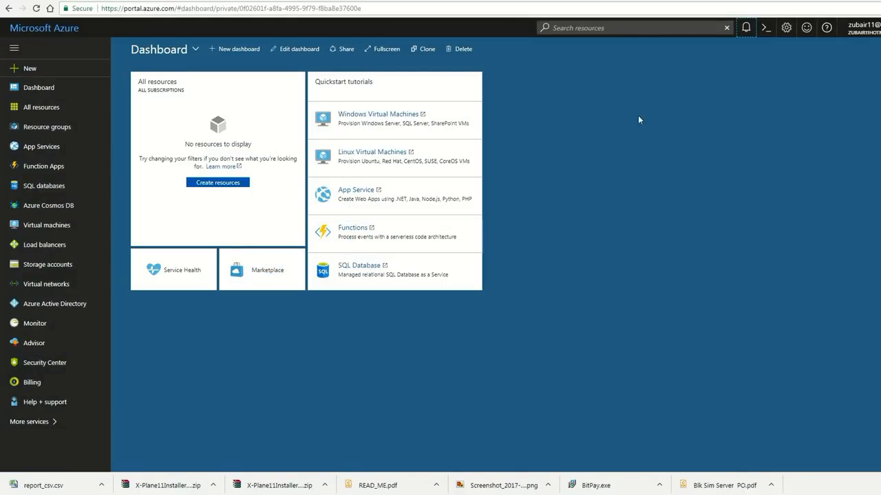
- Start creating a new Ubuntu Server 16.04 LTS virtual machine from the Compute marketplace category
left_click(745, 28)
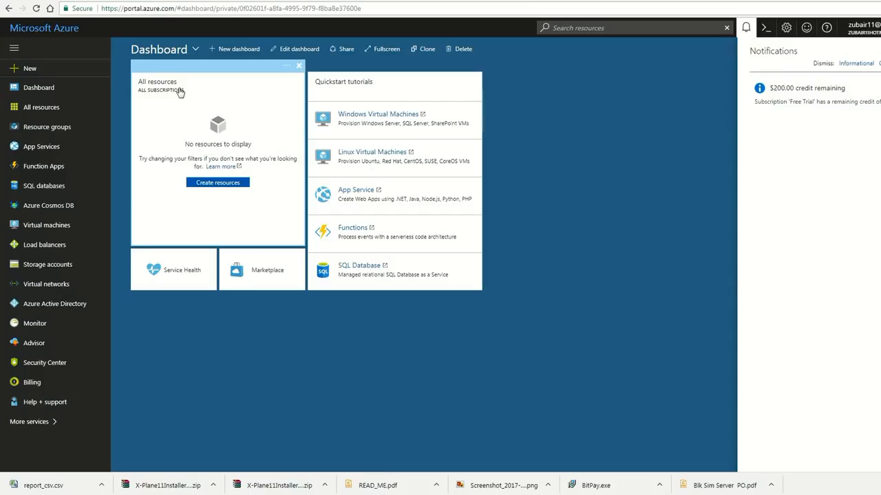
left_click(31, 70)
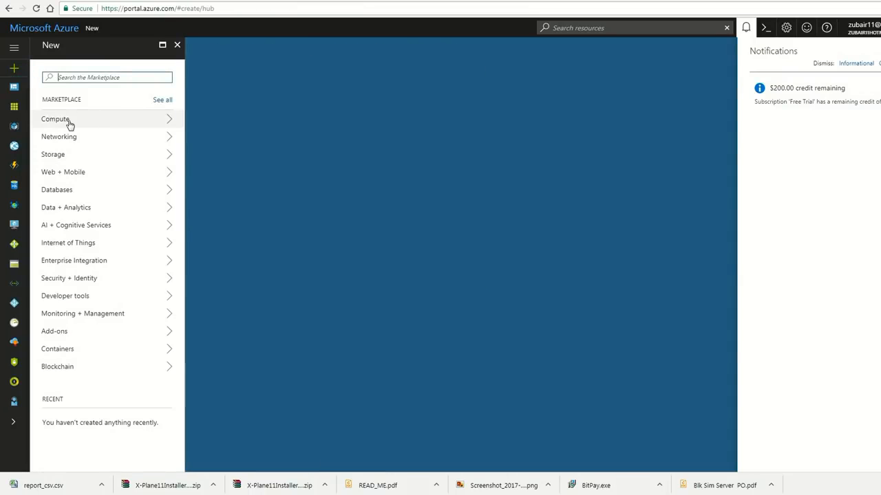
left_click(68, 122)
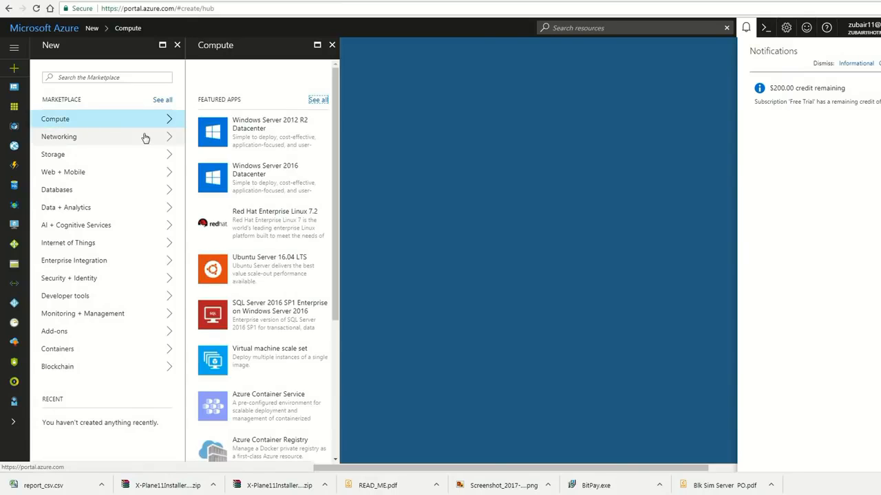
left_click(282, 267)
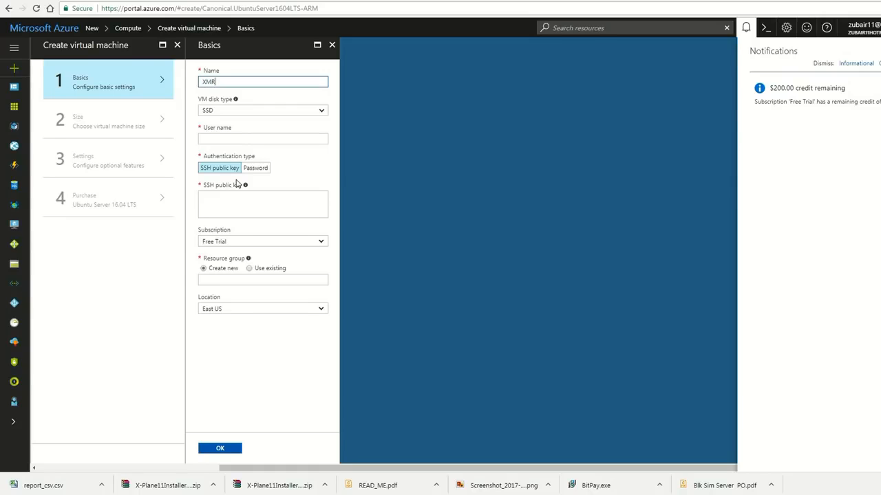
- Fill in the basics with user name xmr, password authentication and the account password, then confirm
left_click(227, 138)
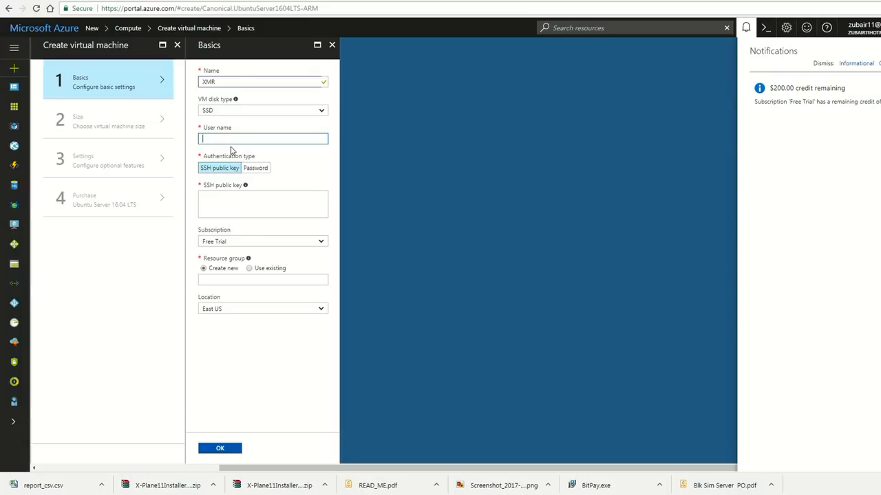
type("XMR")
left_click(265, 168)
left_click(237, 194)
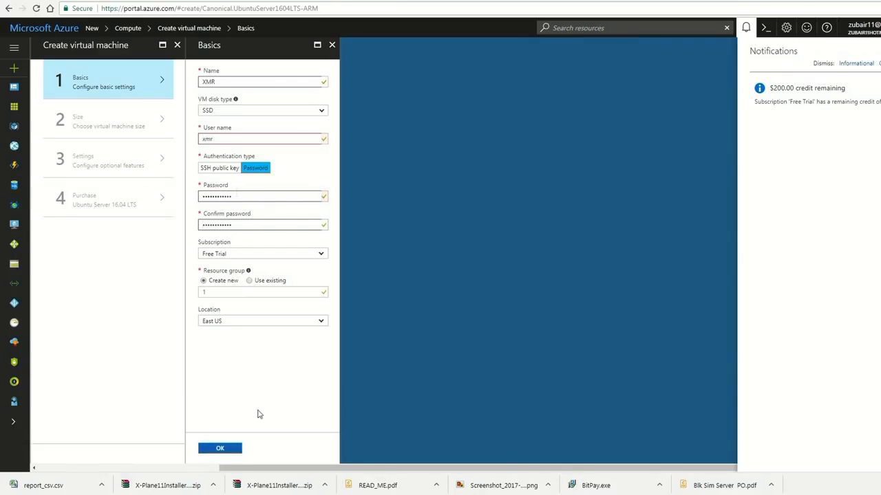
left_click(234, 450)
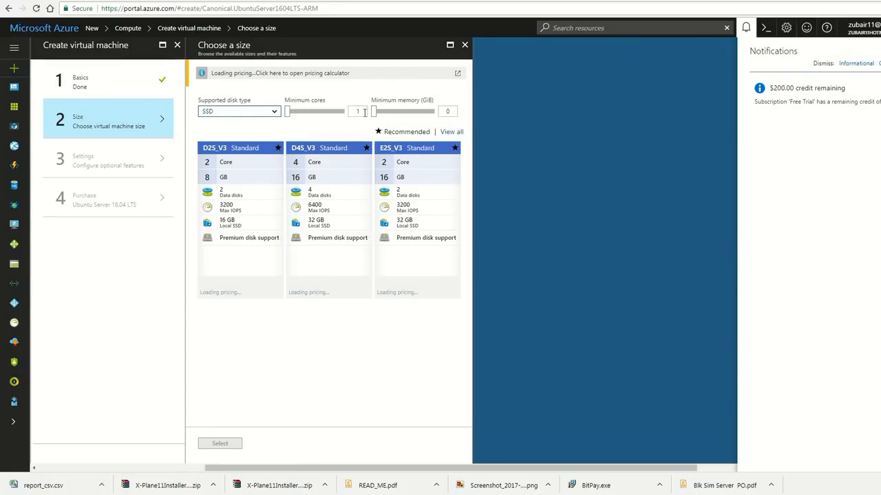
- Filter VM sizes to a minimum of 4 cores and select the D4S_V3 Standard size
left_click(364, 111)
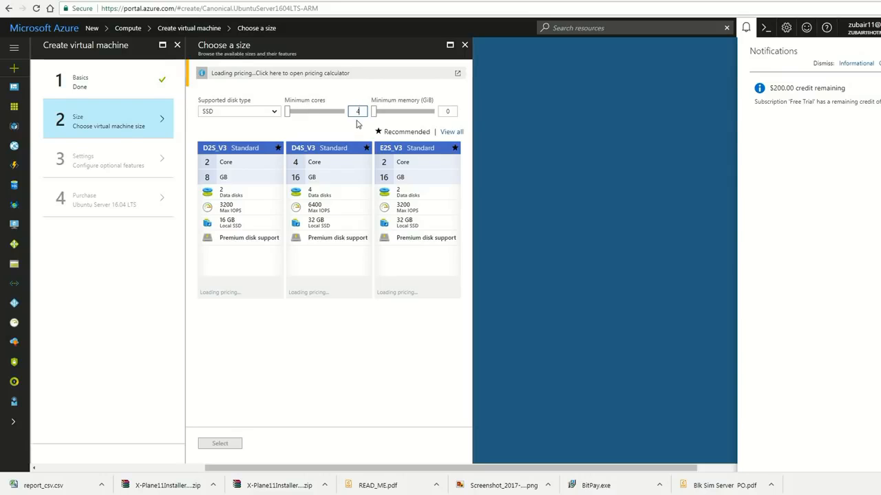
left_click(448, 111)
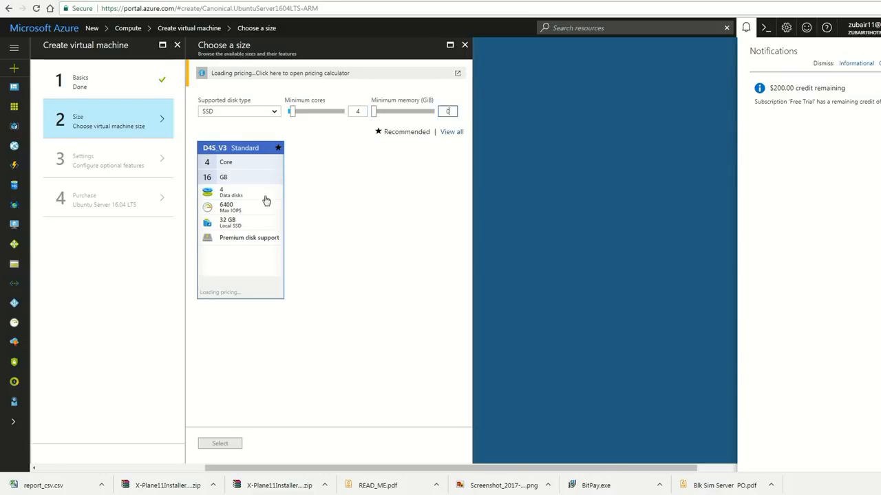
left_click(241, 226)
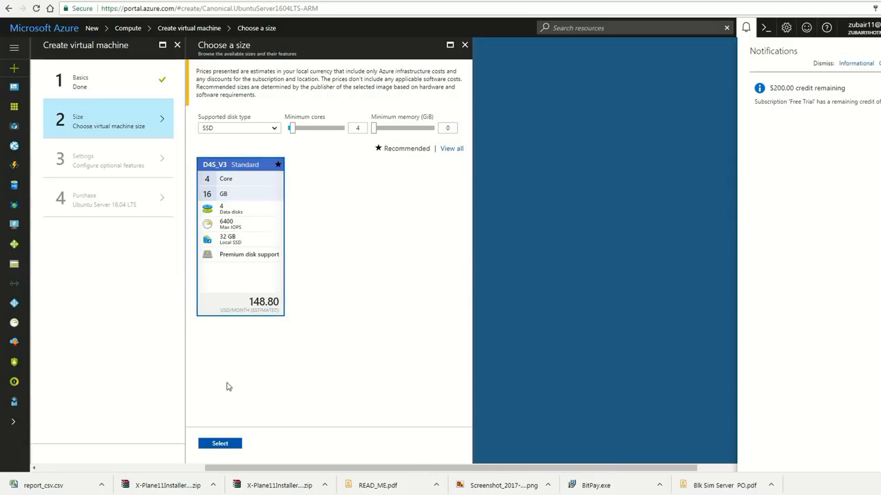
left_click(220, 444)
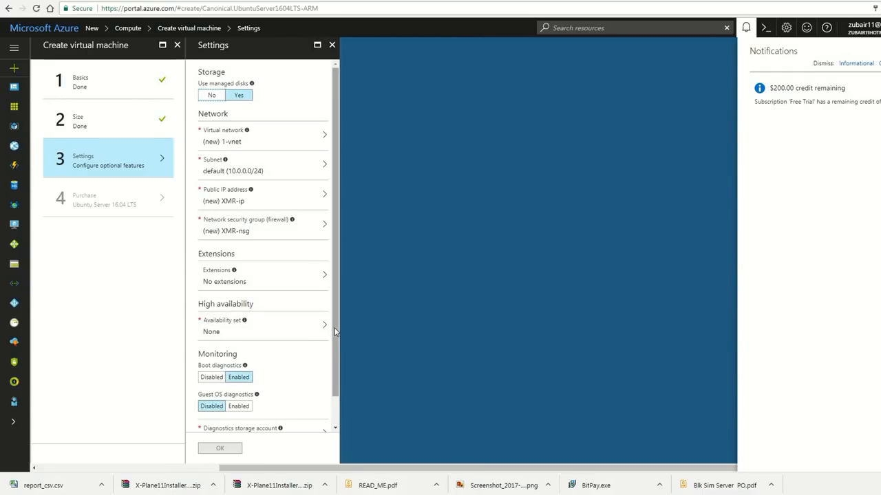
- Create a new diagnostics storage account and confirm the optional settings
left_click_drag(335, 332, 329, 366)
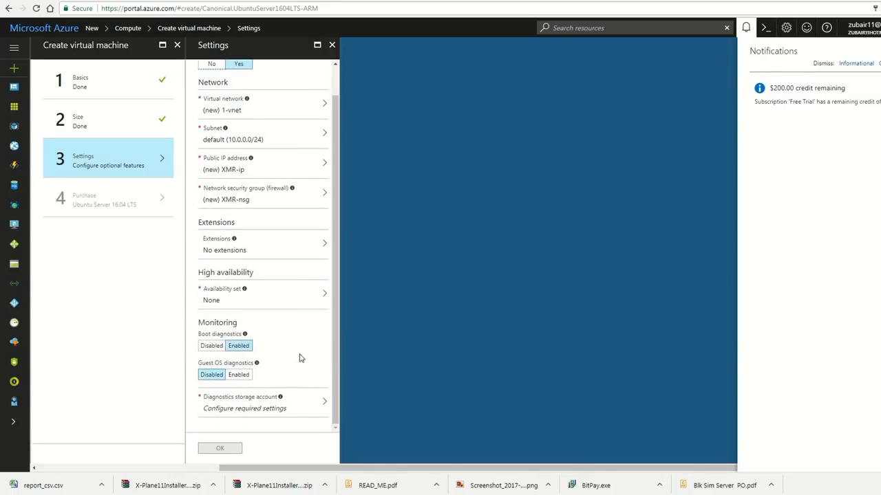
left_click(275, 410)
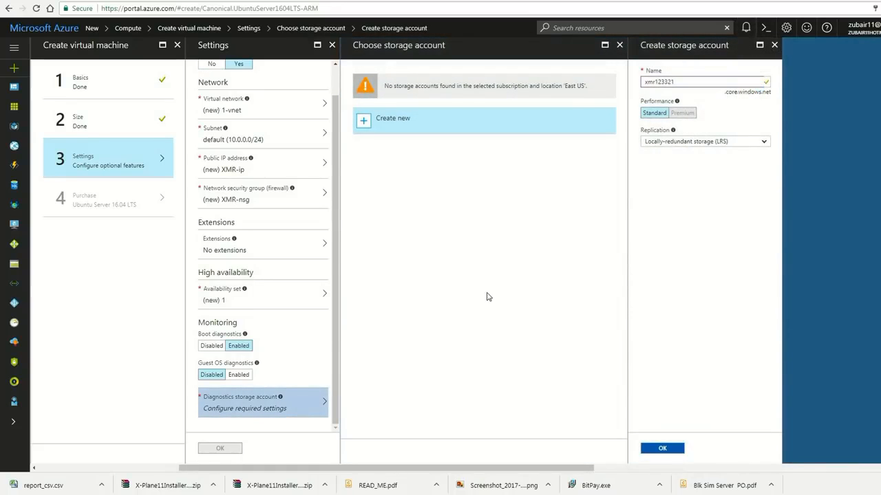
left_click(664, 451)
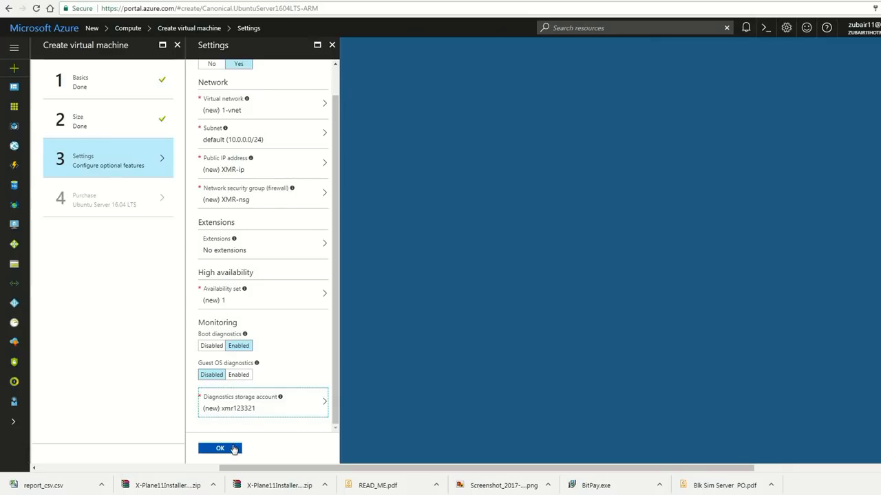
left_click(234, 449)
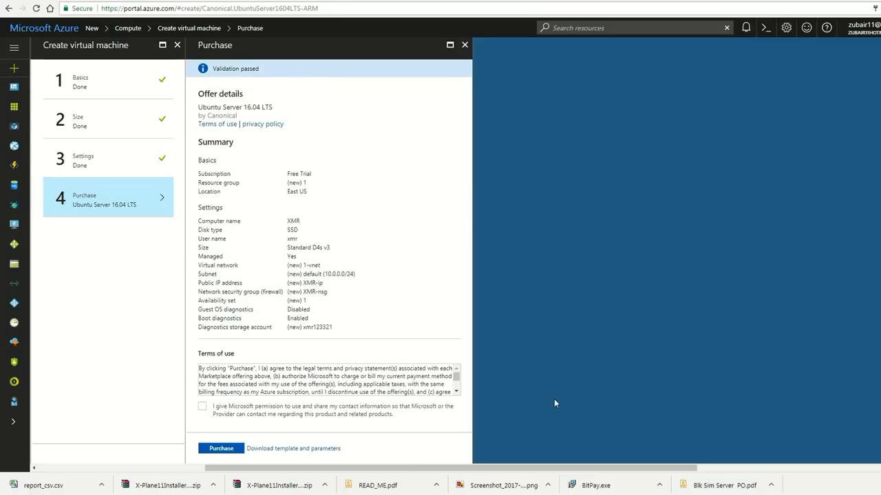
- Grant permission to share contact information and purchase the virtual machine
left_click(203, 407)
left_click(221, 449)
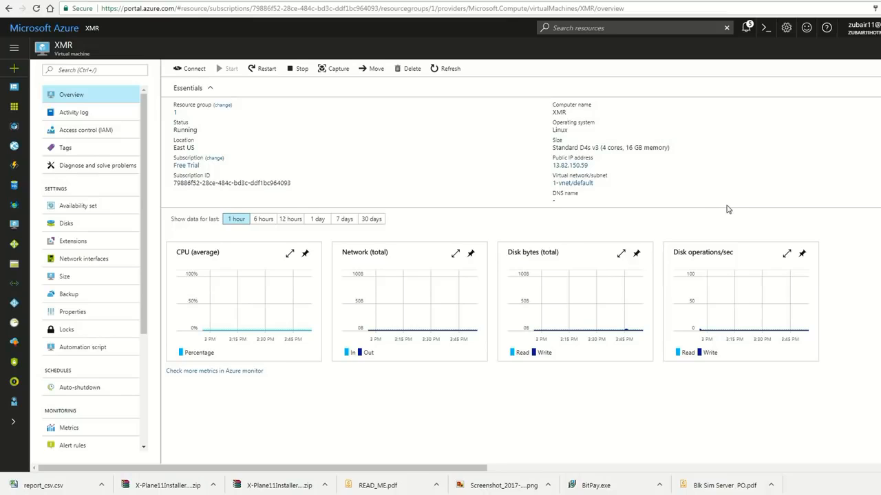
- Copy the VM's public IP and open a PuTTY SSH session to 13.82.150.59, trusting the host key
left_click(582, 165)
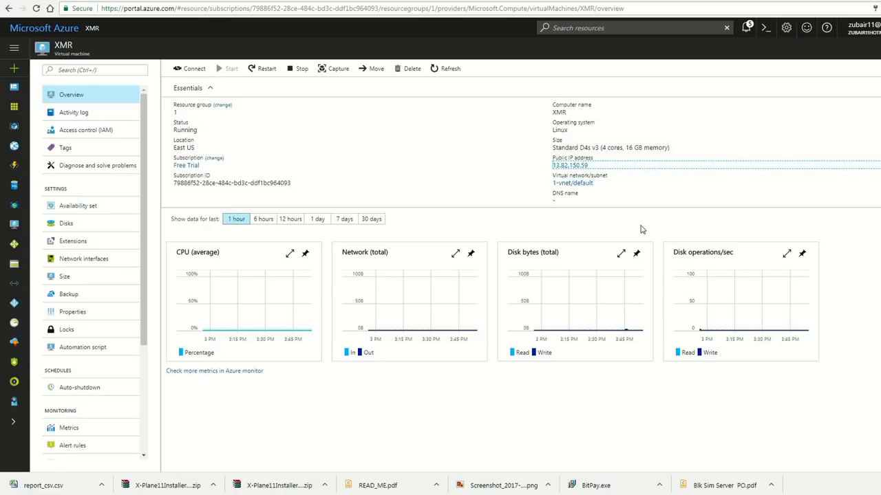
left_click(10, 491)
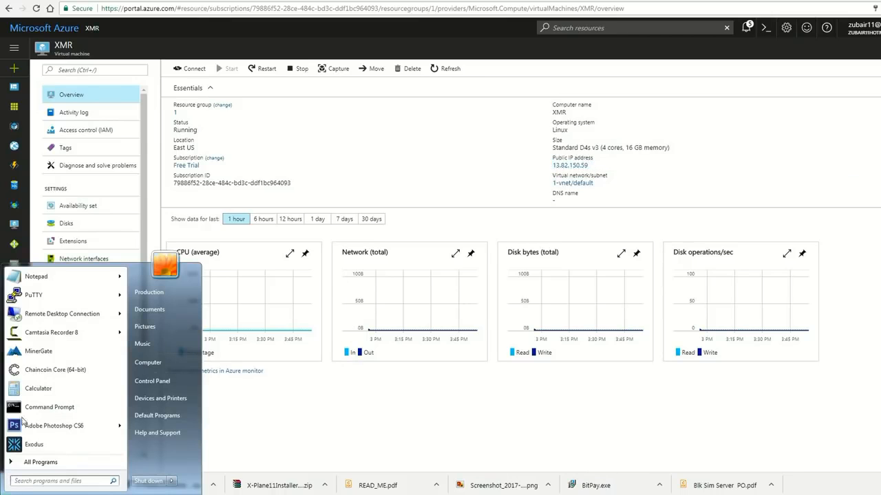
left_click(31, 295)
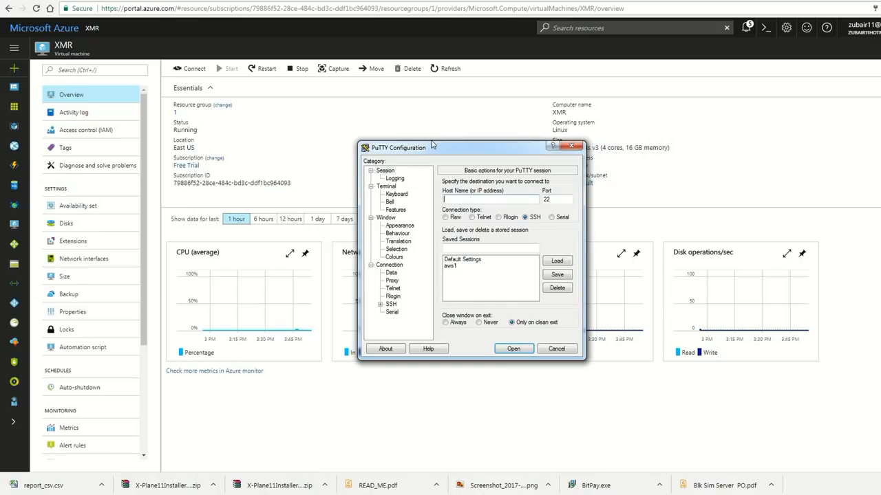
left_click_drag(433, 146, 452, 161)
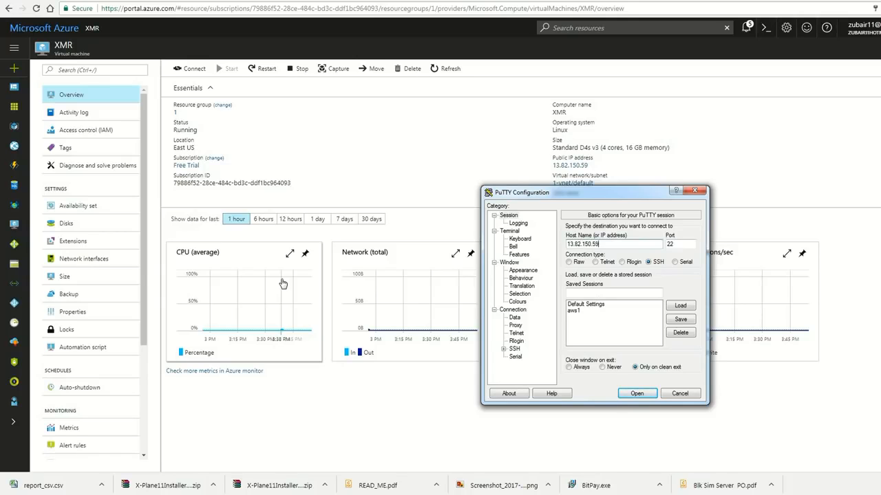
key("Return")
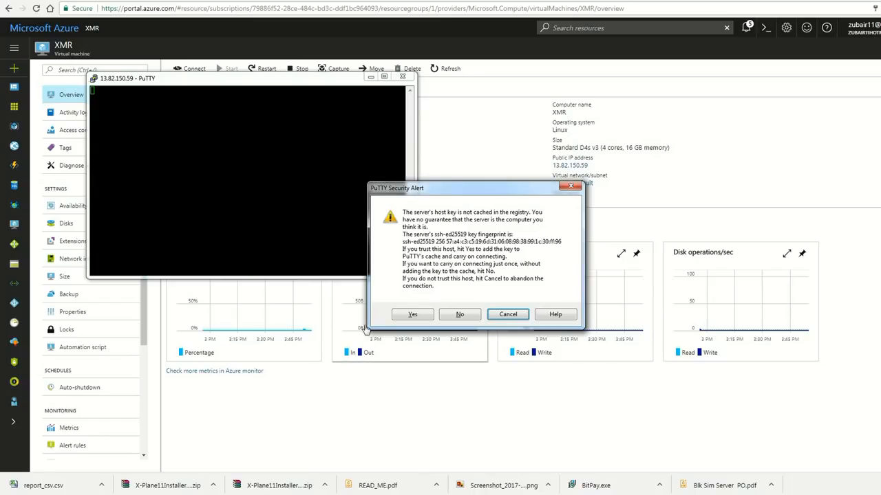
left_click(400, 315)
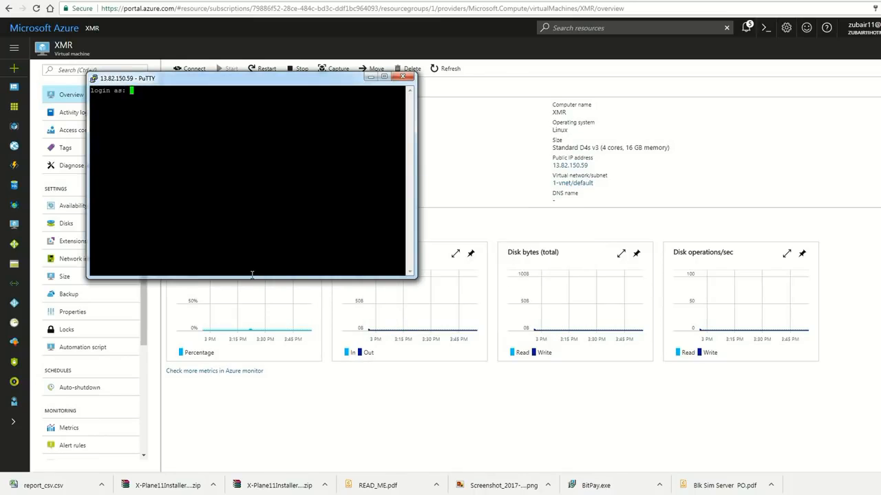
- Log in to the server as xmr and enter the account password
type("xmr")
key("Return")
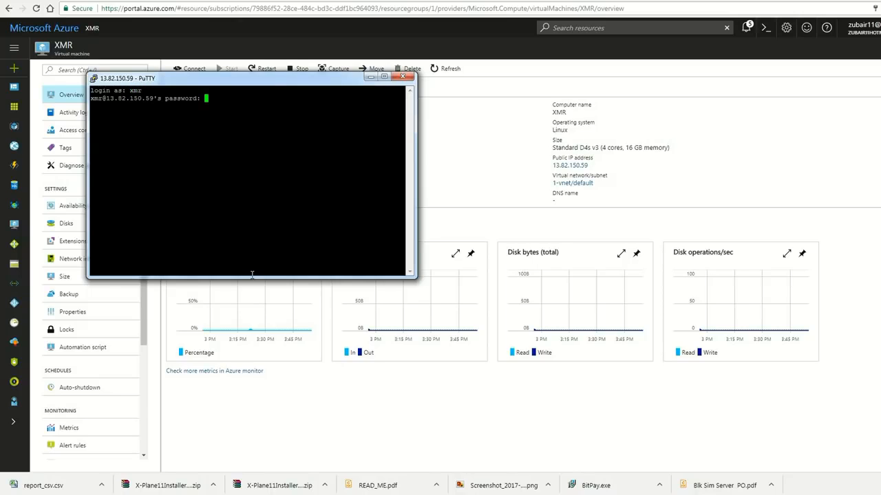
key("Return")
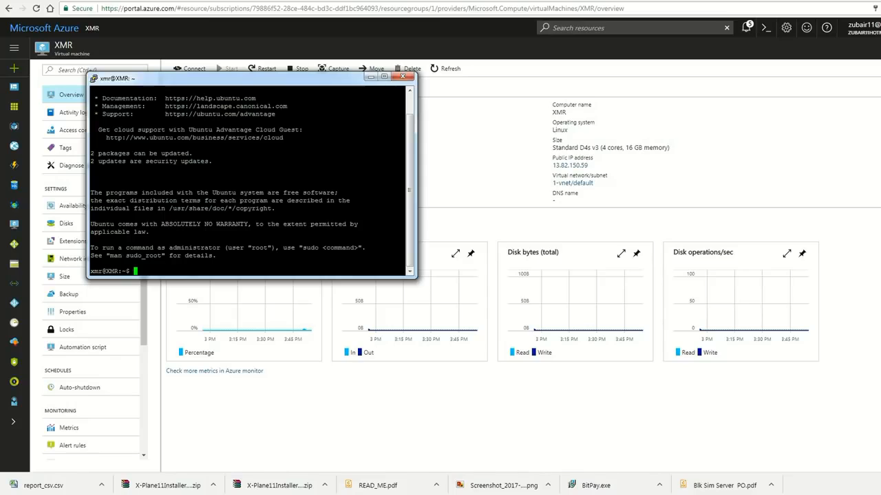
- Bring up the linux-umb-xmr-setup.txt notes with setup commands and place them beside the terminal
left_click(448, 494)
left_click(521, 462)
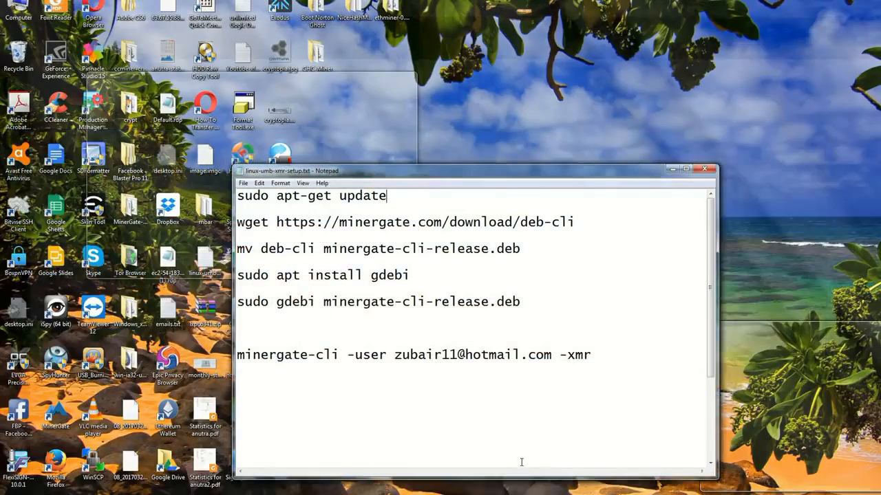
left_click_drag(436, 171, 634, 97)
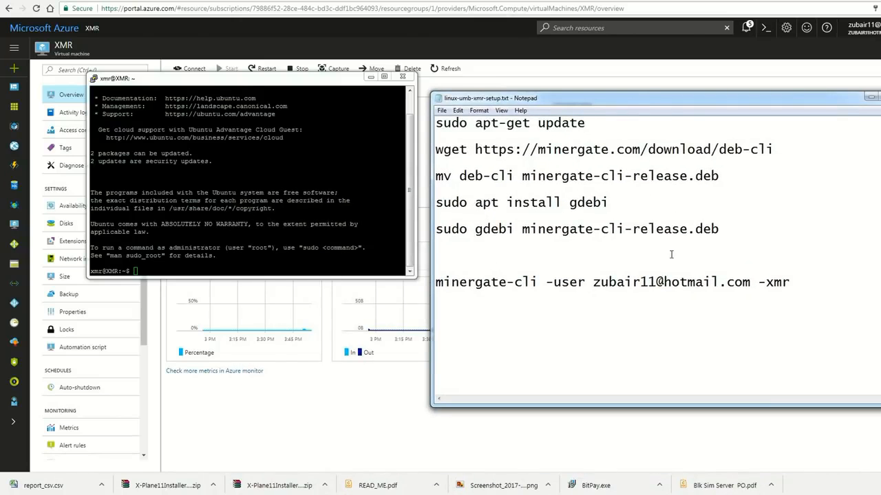
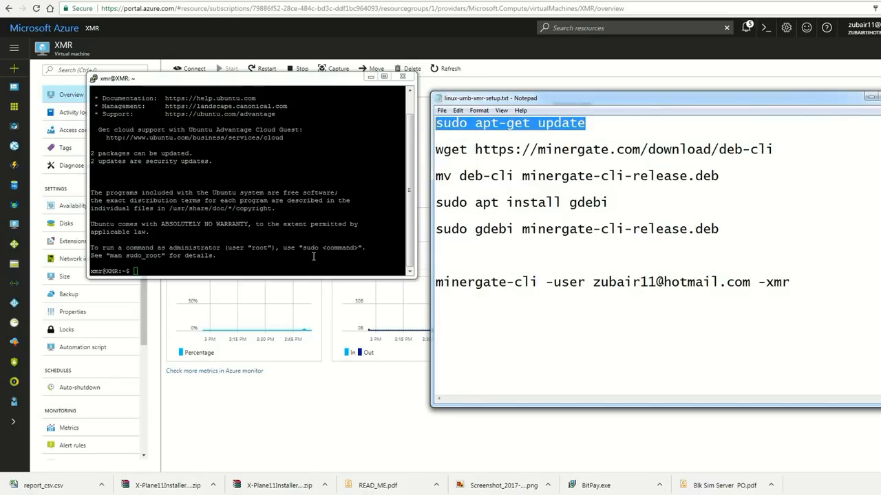
- Paste and run sudo apt-get update in the terminal
left_click(313, 256)
right_click(313, 257)
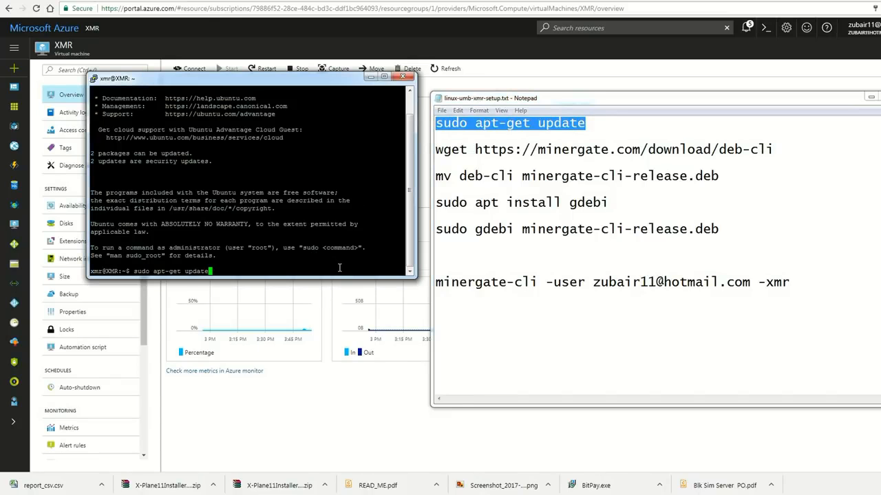
key("Return")
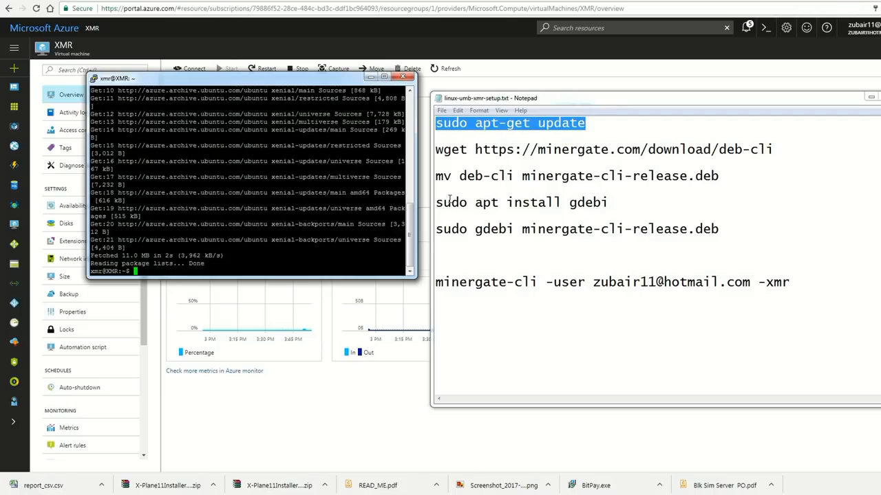
left_click_drag(796, 149, 434, 157)
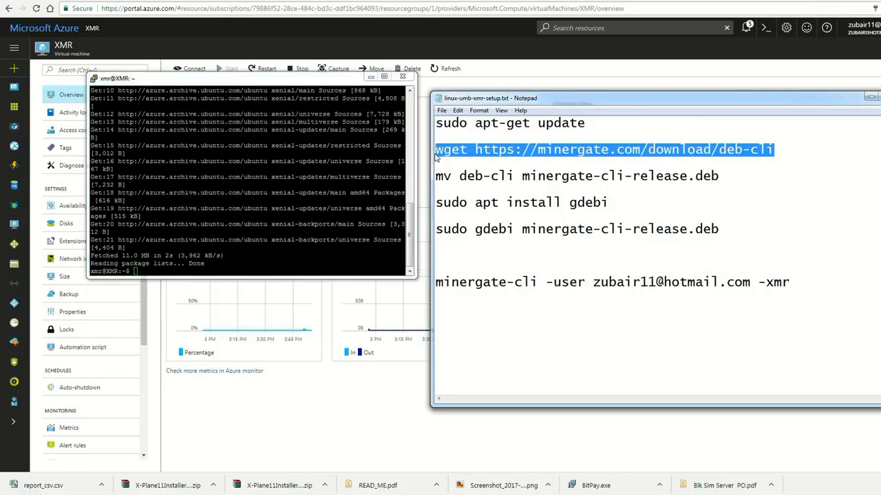
right_click(339, 233)
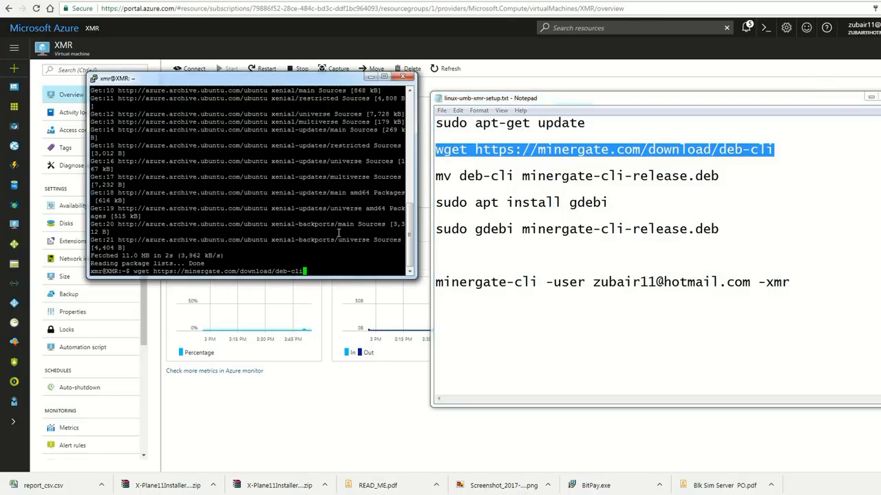
key("Return")
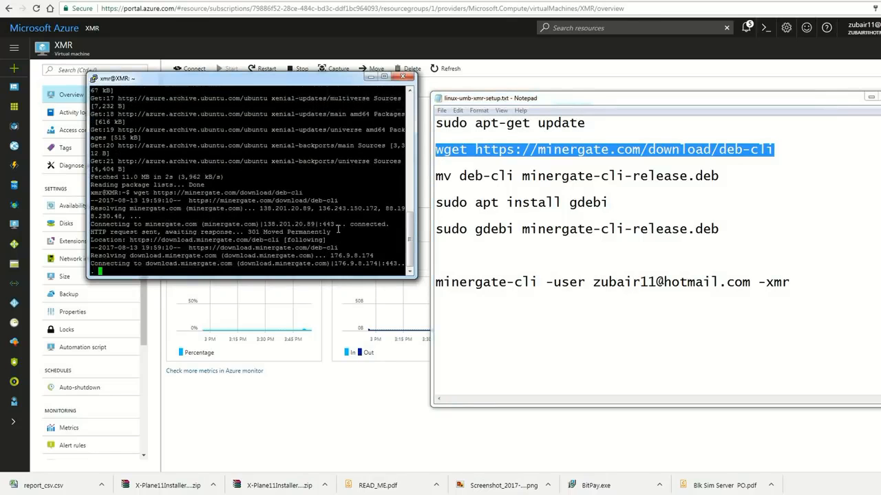
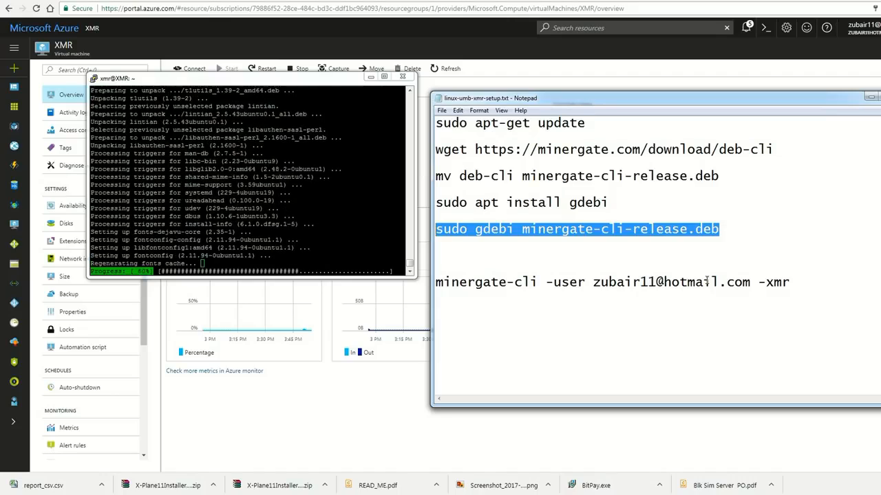
- Copy the minergate-cli mining command, with the account e-mail and -xmr option, from the notes
left_click_drag(818, 286, 437, 281)
right_click(449, 279)
left_click(485, 311)
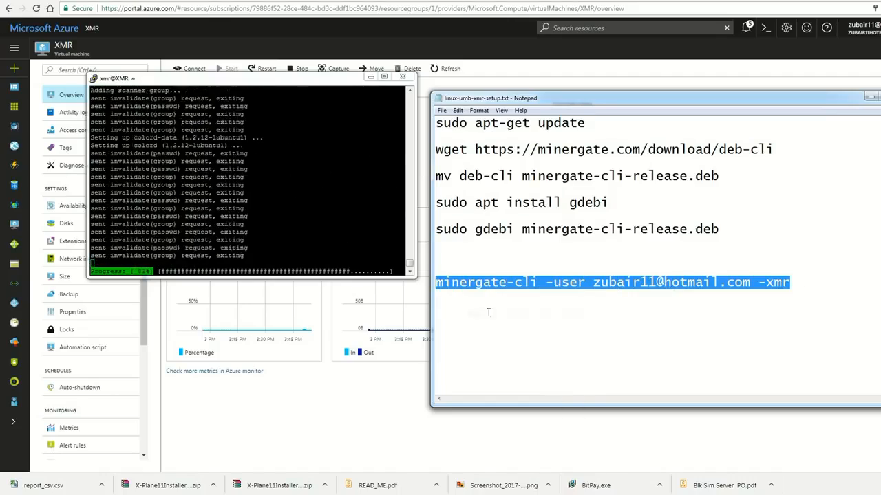
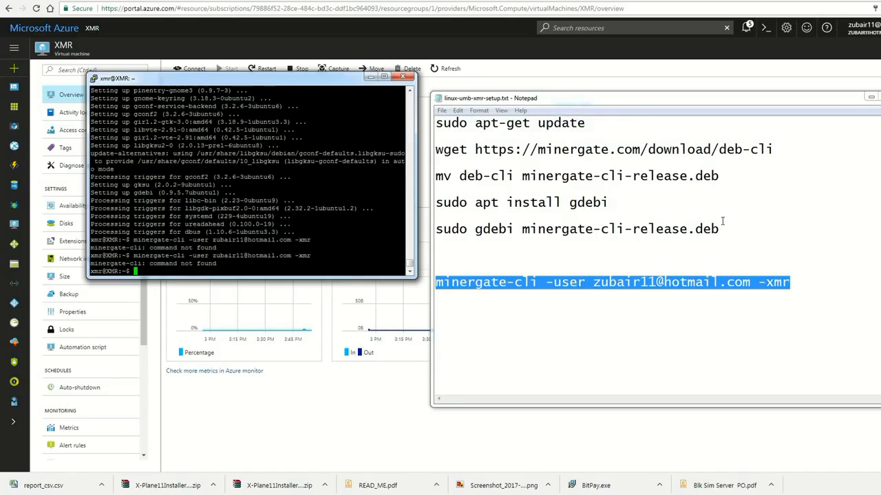
- Copy the gdebi install command from the notes and run it in the VM terminal
left_click_drag(721, 176, 434, 176)
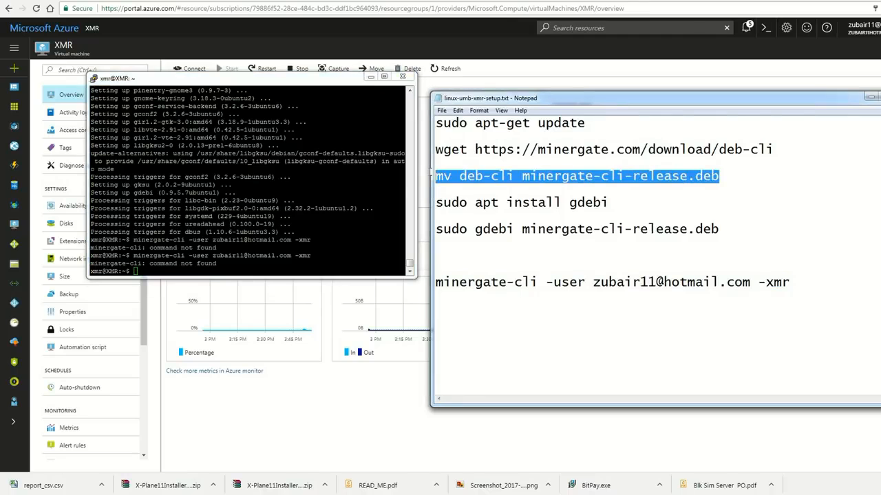
left_click_drag(616, 205, 435, 204)
key("ctrl+c")
right_click(338, 170)
key("Return")
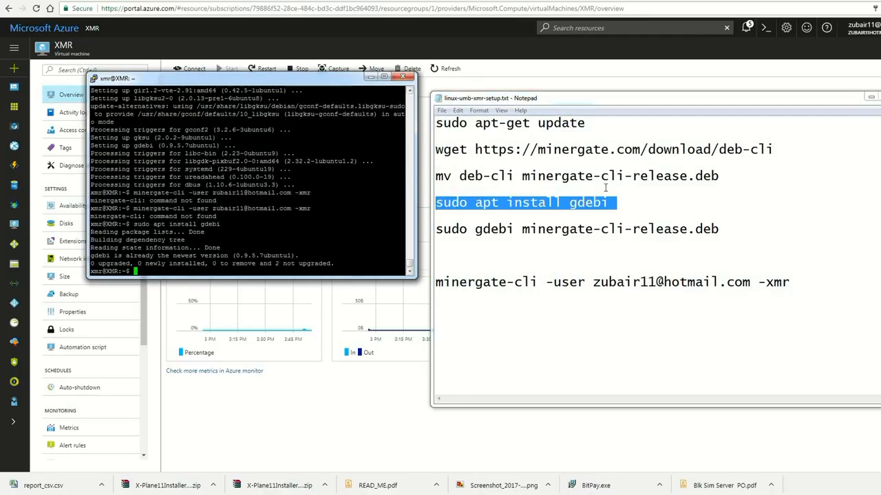
- Copy and run the gdebi command to install minergate-cli-release.deb, confirming the installation with y
left_click_drag(721, 229, 436, 228)
key("ctrl+c")
right_click(365, 199)
key("Return")
type("y")
key("Return")
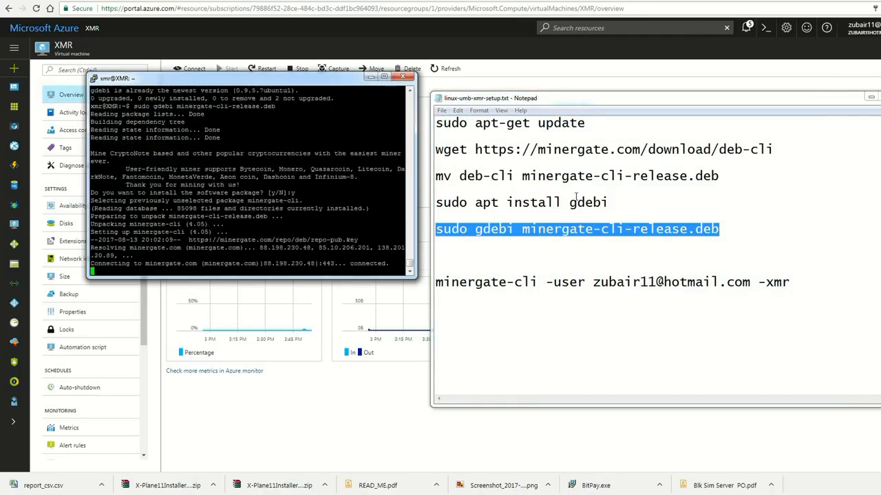
- Copy and run the minergate-cli command with the account e-mail and -xmr option, then stop the miner
left_click_drag(799, 281, 435, 282)
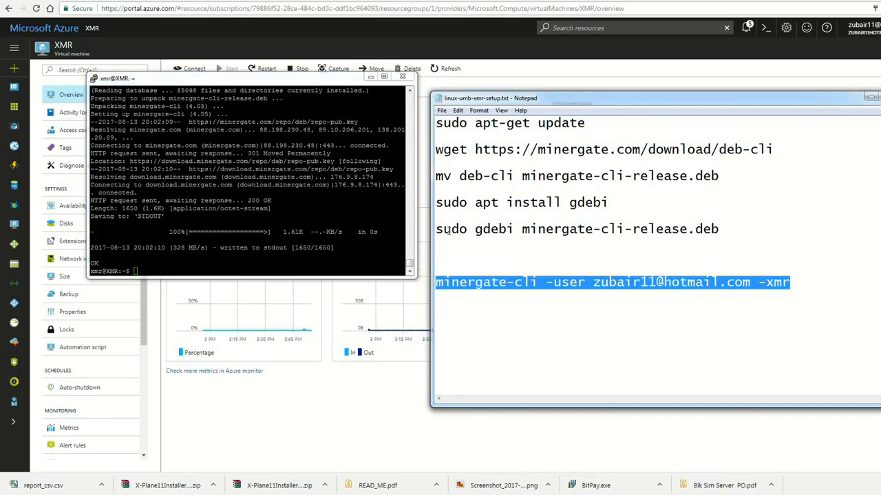
key("ctrl+c")
left_click(249, 234)
right_click(245, 247)
key("Return")
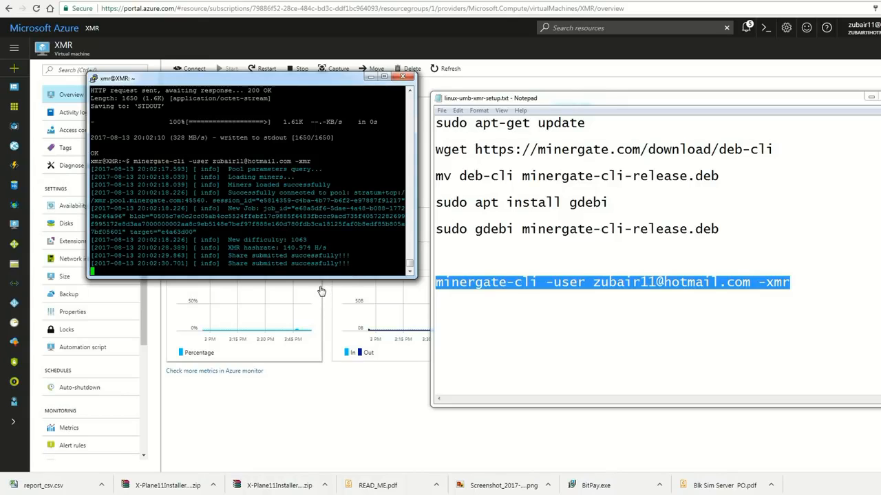
key("ctrl+c")
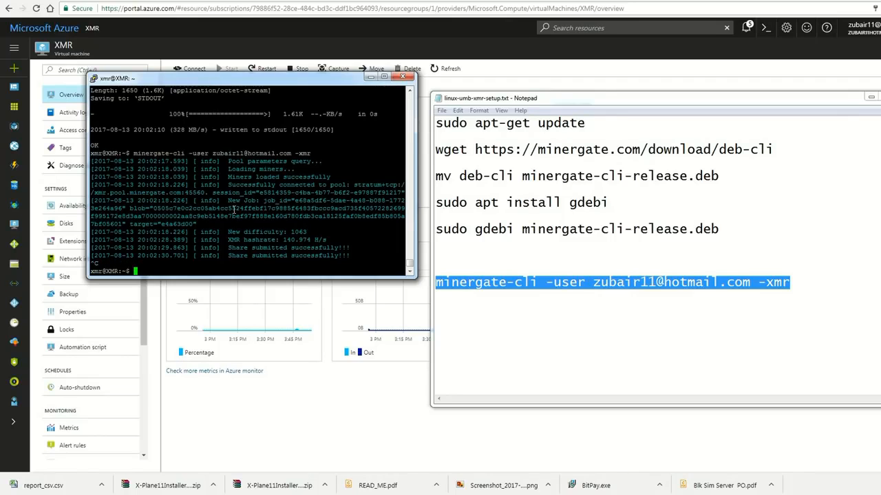
- Paste the mining command into the terminal again and move the cursor to the start of the line
right_click(344, 231)
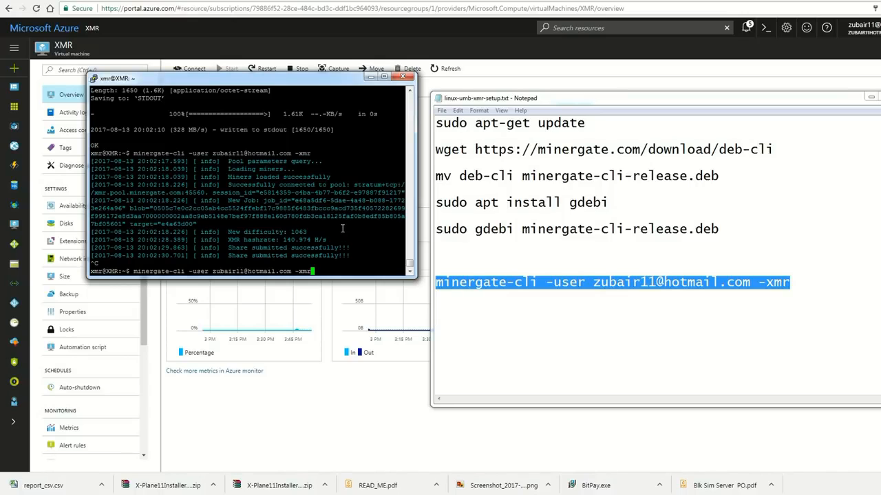
key("Left")
key("Left")
key("Left")
key("Left")
key("Left")
key("Left")
key("Left")
key("Left")
key("Left")
key("Left")
key("Left")
key("Left")
key("Left")
key("Left")
key("Left")
key("Left")
key("Left")
key("Left")
key("Left")
key("Left")
key("Left")
key("Left")
key("Left")
key("Left")
key("Left")
key("Left")
key("Left")
key("Left")
key("Left")
key("Left")
key("Left")
key("Left")
key("Left")
key("Left")
key("Left")
key("Left")
key("Left")
key("Left")
key("Left")
key("Left")
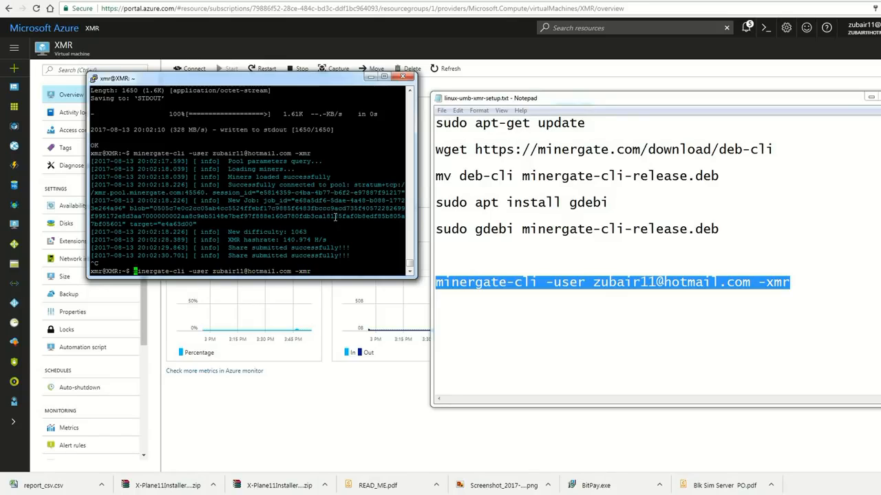
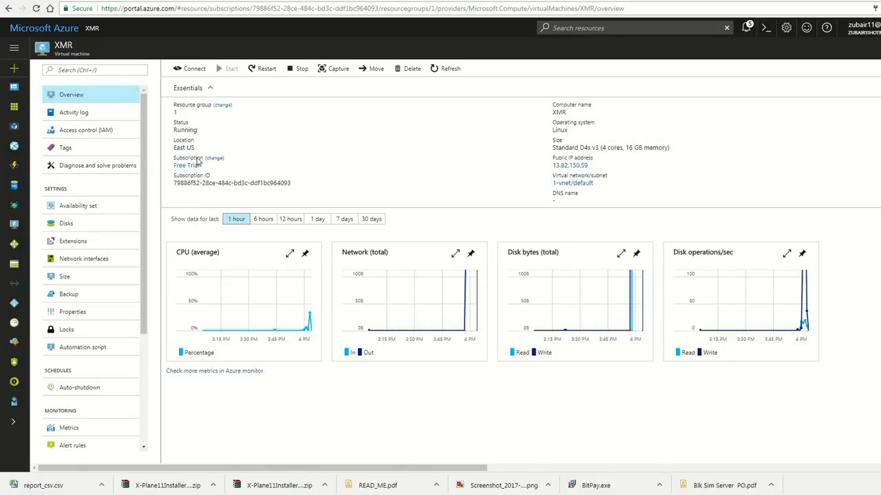
- Return to the Azure dashboard and open the XMR virtual machine tile
left_click(46, 28)
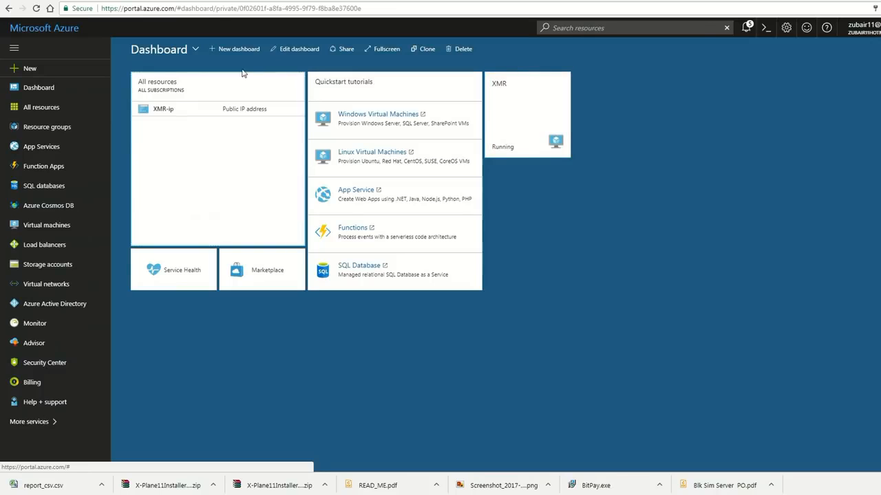
left_click(534, 105)
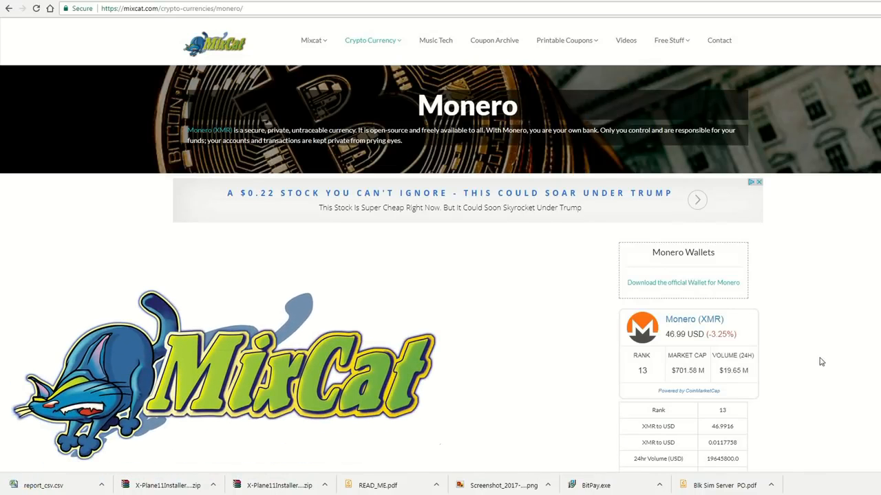
- Open the Crypto Currency menu on the MixCat Monero page
mouse_move(383, 46)
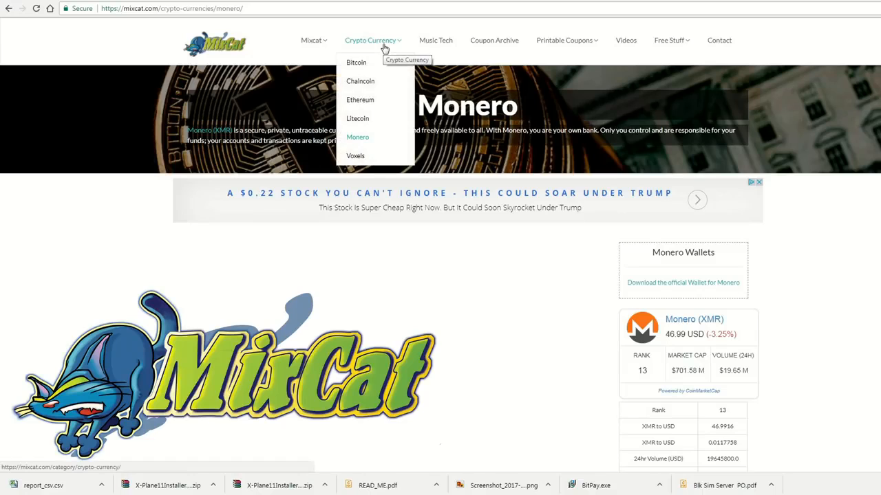